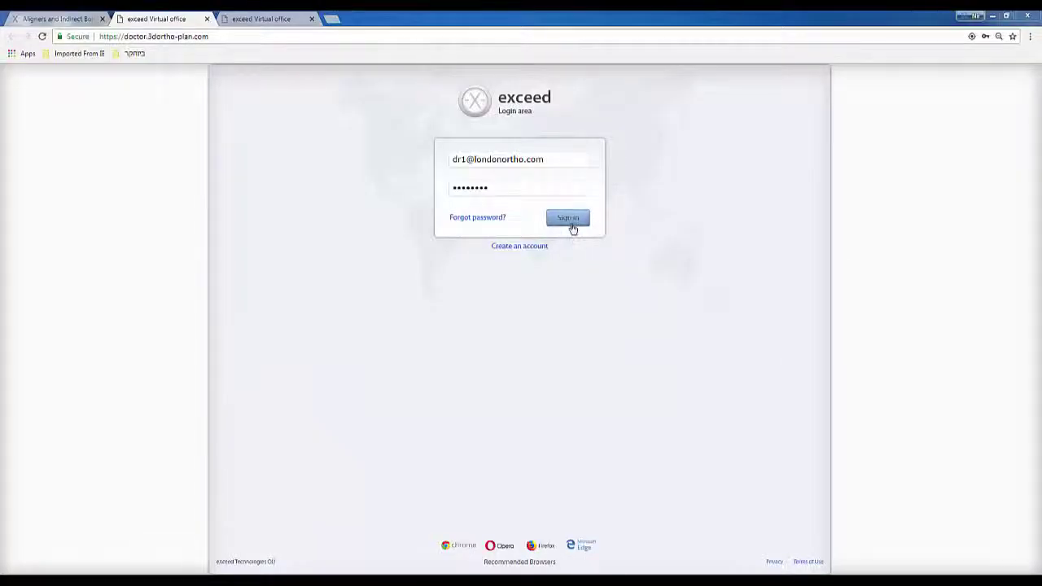
Sign in to the doctor's exceed account with the login e-mail and password.
click(569, 218)
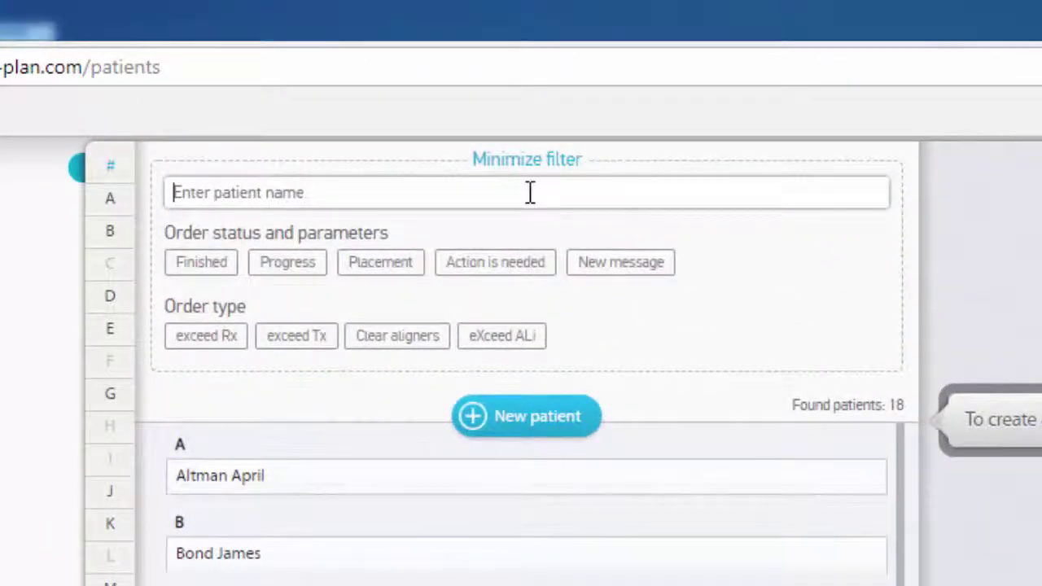
Filter the patient list by entering a patient's last name in the name search.
text(doe)
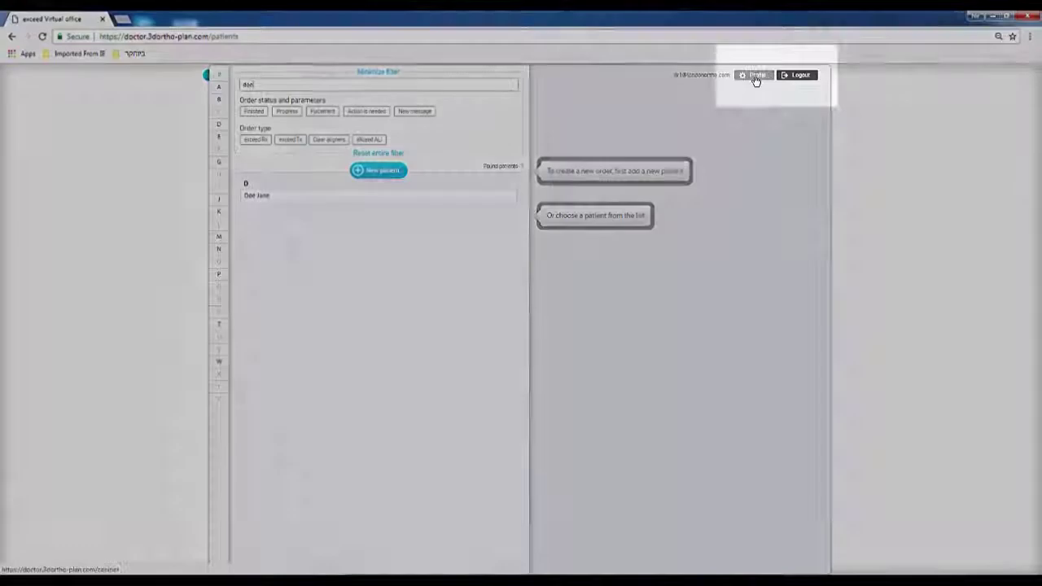
Add a middle name to the doctor's personal details in Profile settings.
click(755, 76)
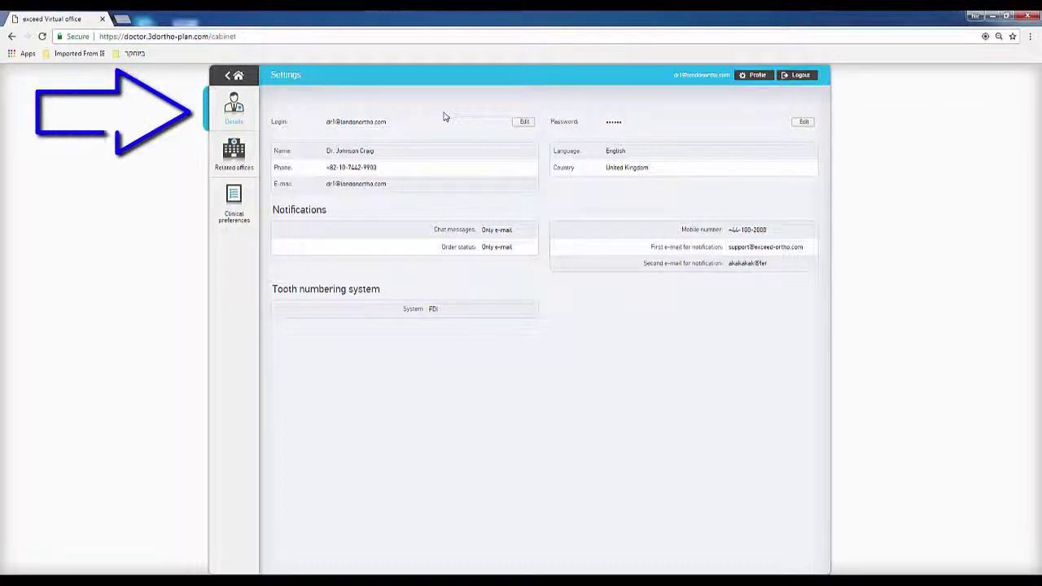
click(436, 169)
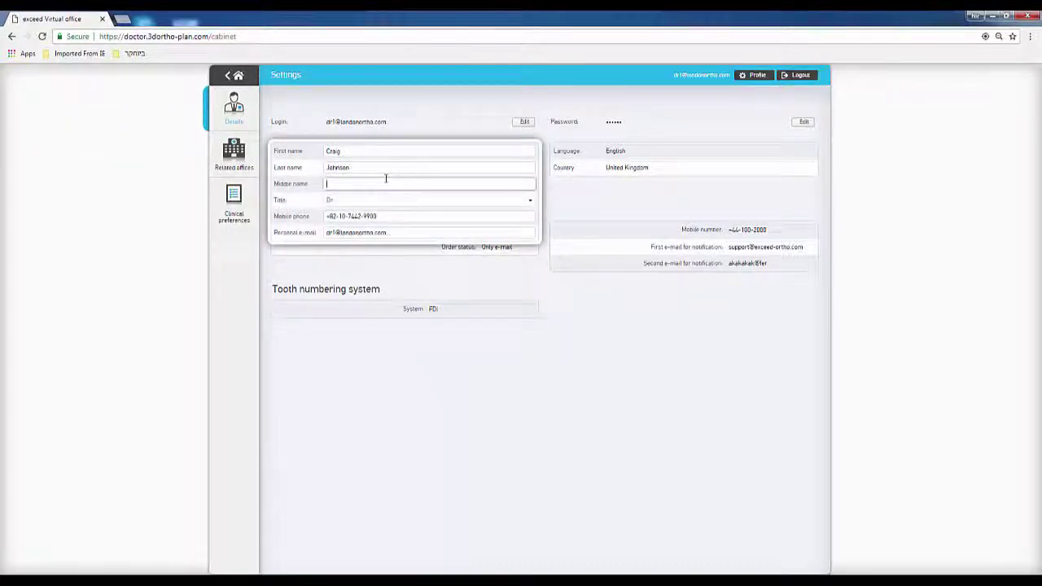
text(Richard)
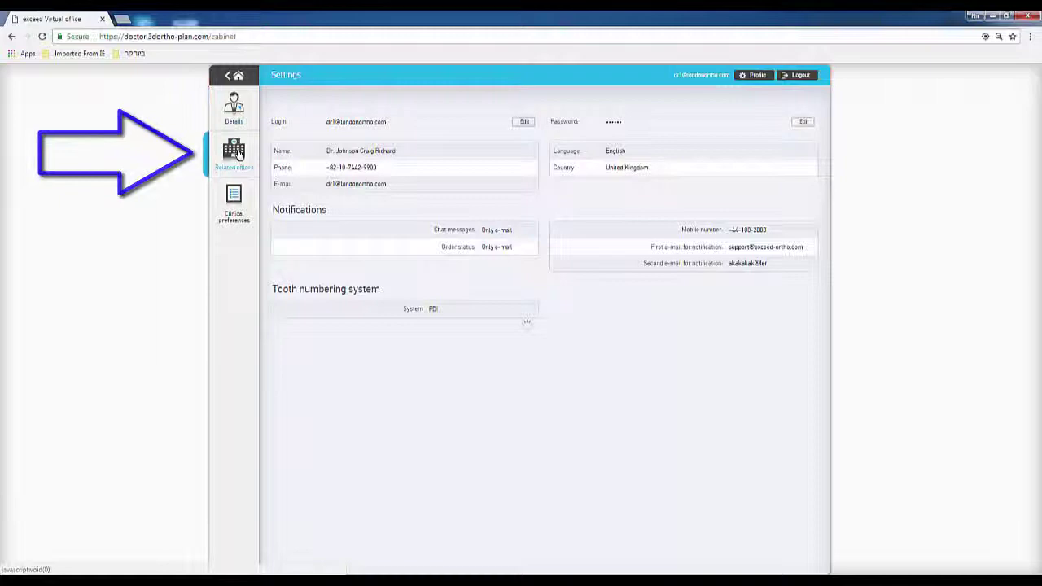
Review the Related offices and the aligner Clinical preferences settings pages.
click(236, 153)
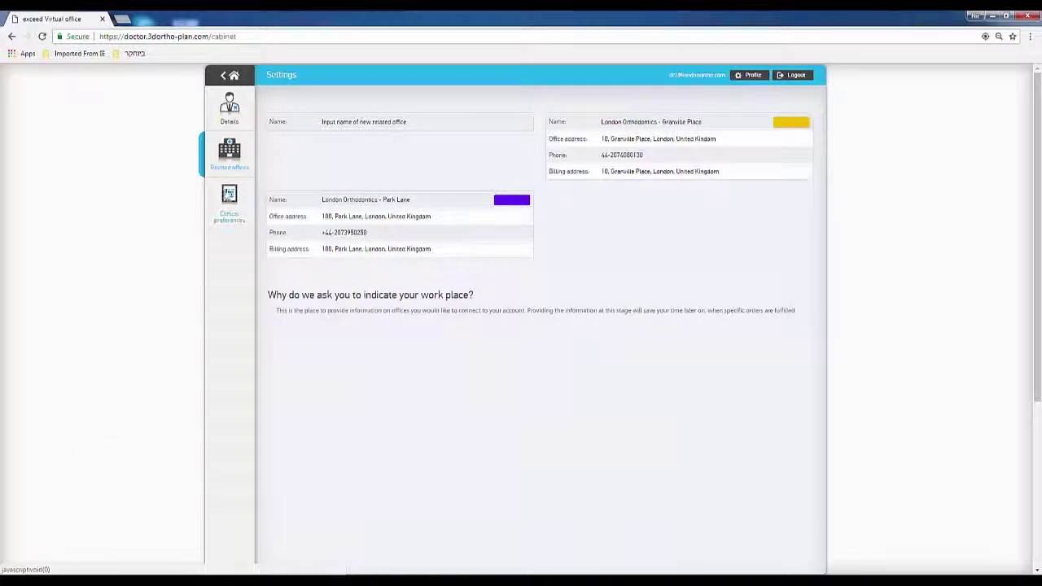
click(228, 198)
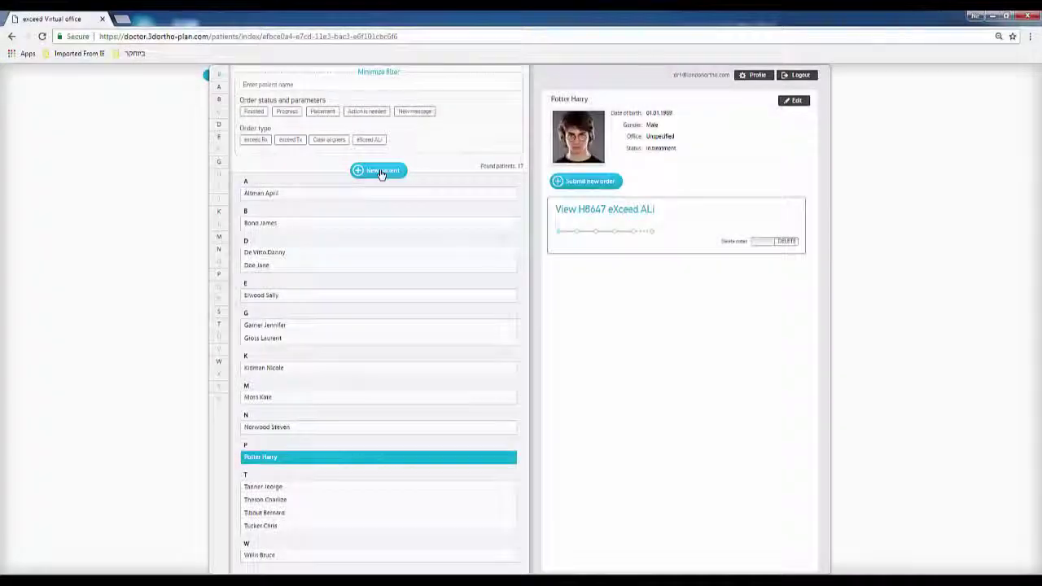
Create a female patient with her last and first name, assigned to London Orthodontics - Granville Place.
click(379, 171)
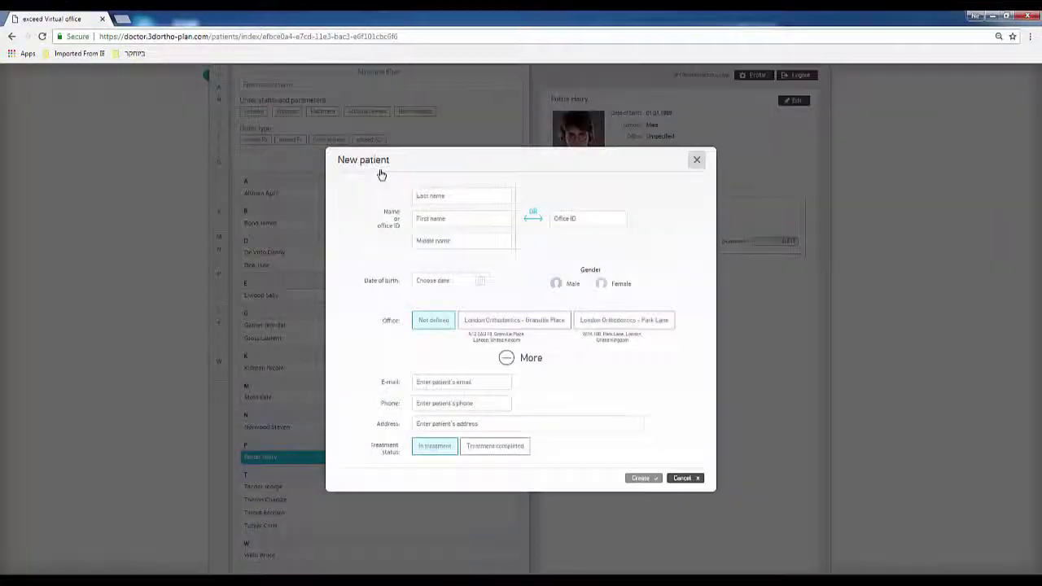
click(424, 196)
text(Smith)
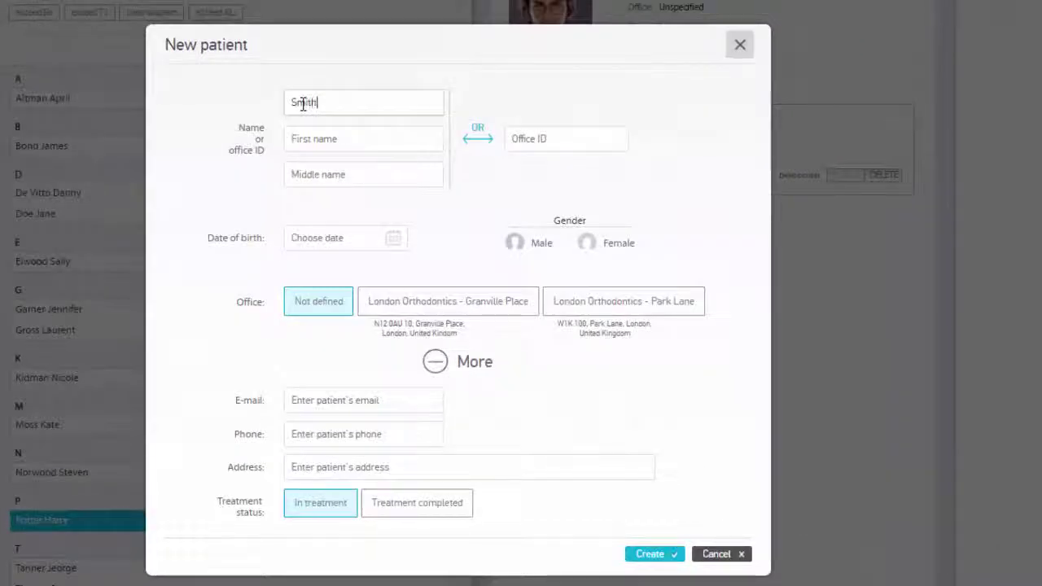
text(Jane)
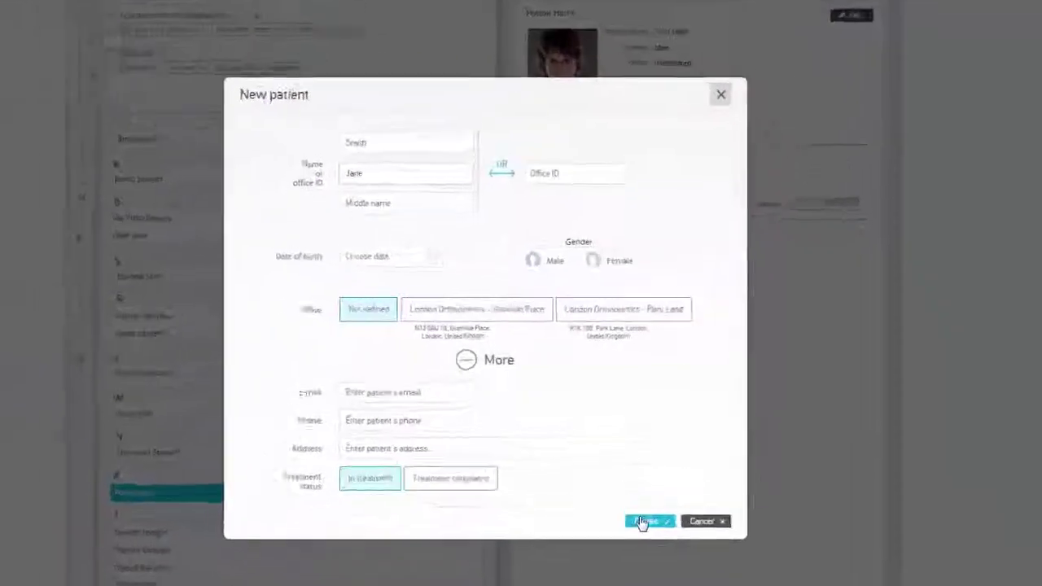
click(644, 554)
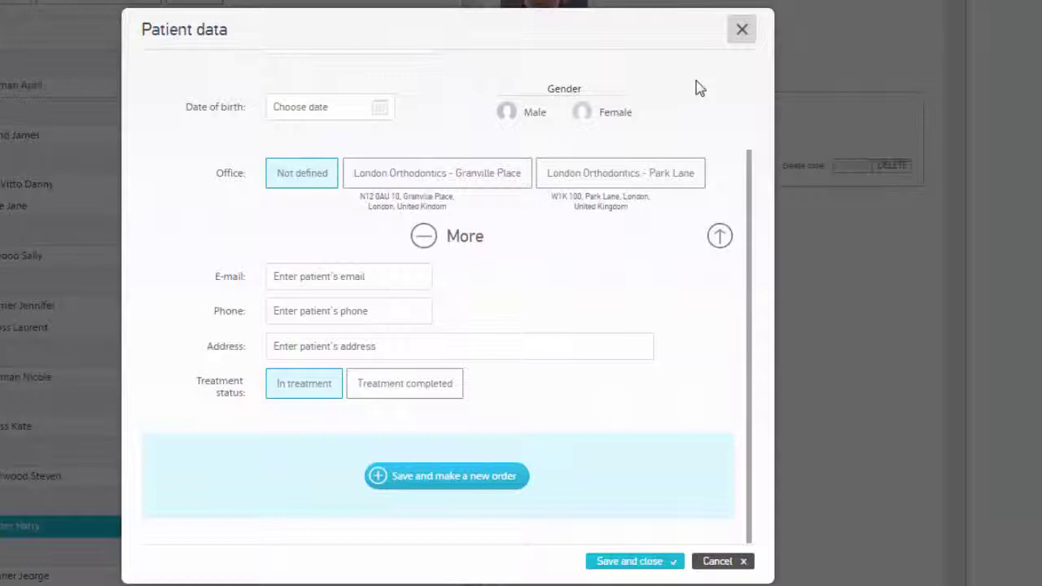
click(615, 114)
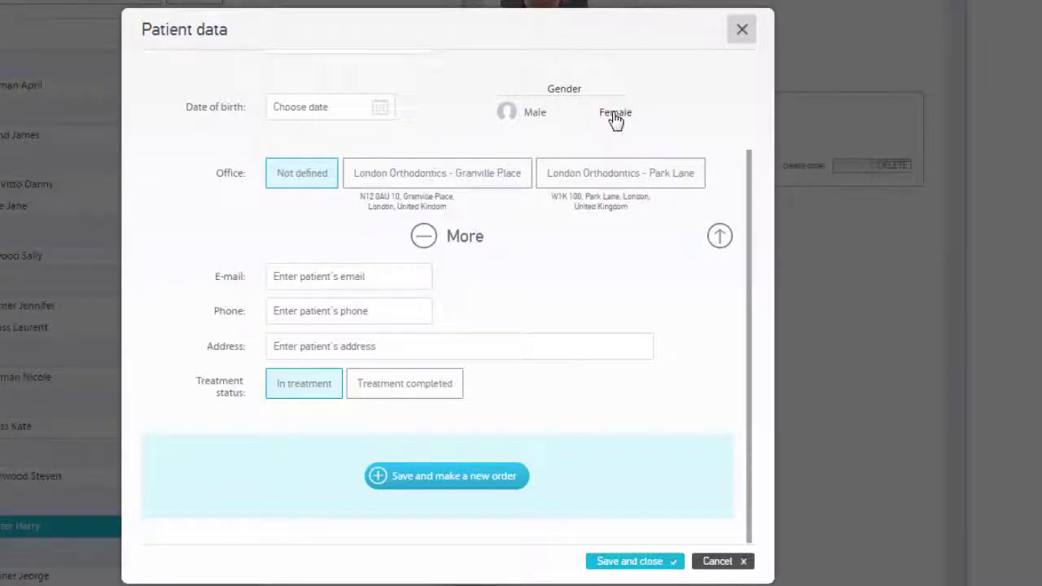
click(492, 180)
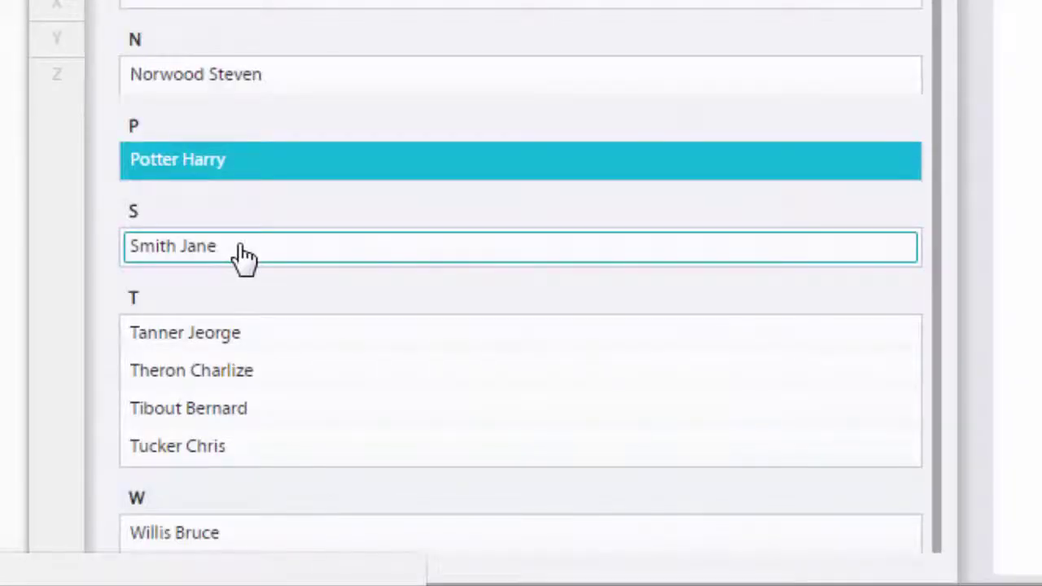
click(244, 258)
click(793, 102)
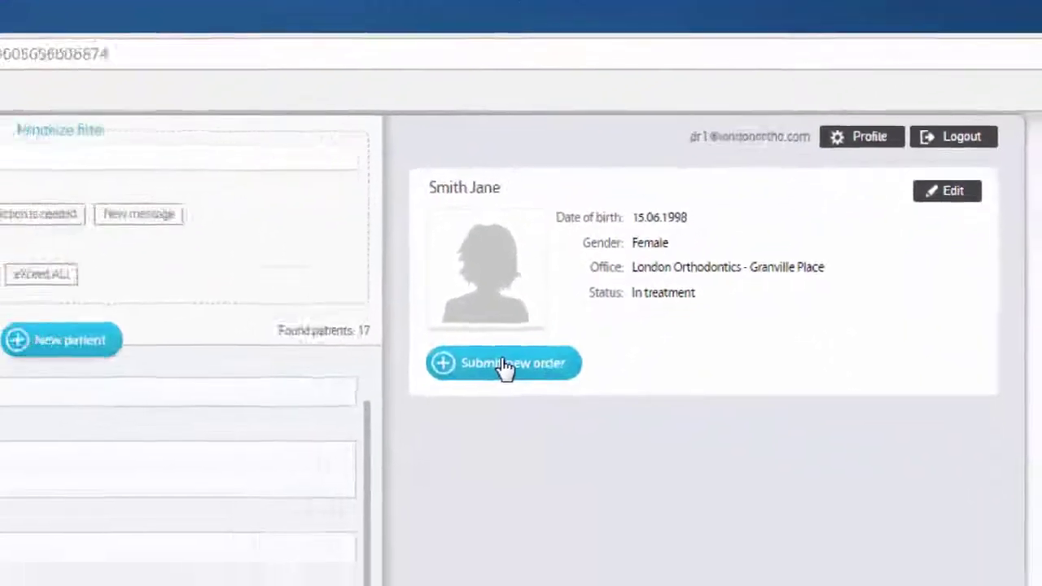
click(381, 489)
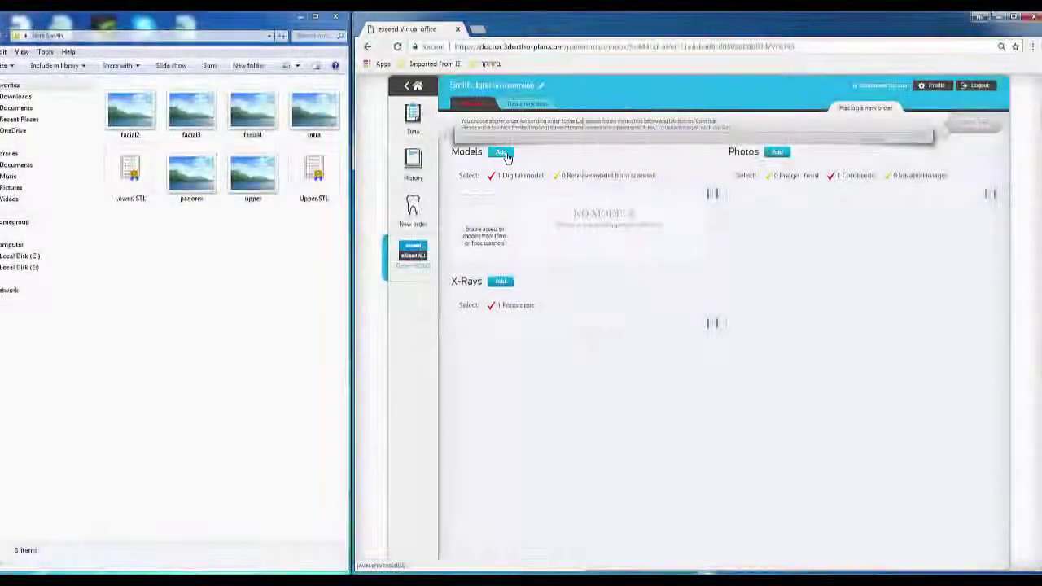
Upload Lower.STL and Upper.STL as the order's lower and upper 3D models.
click(503, 153)
drag(102, 104, 491, 355)
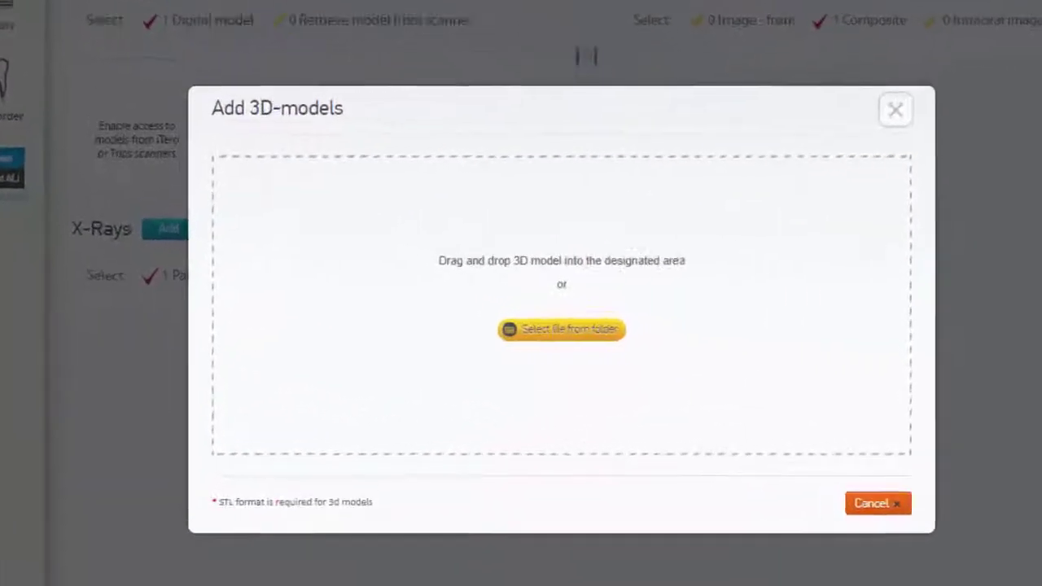
drag(276, 368, 279, 370)
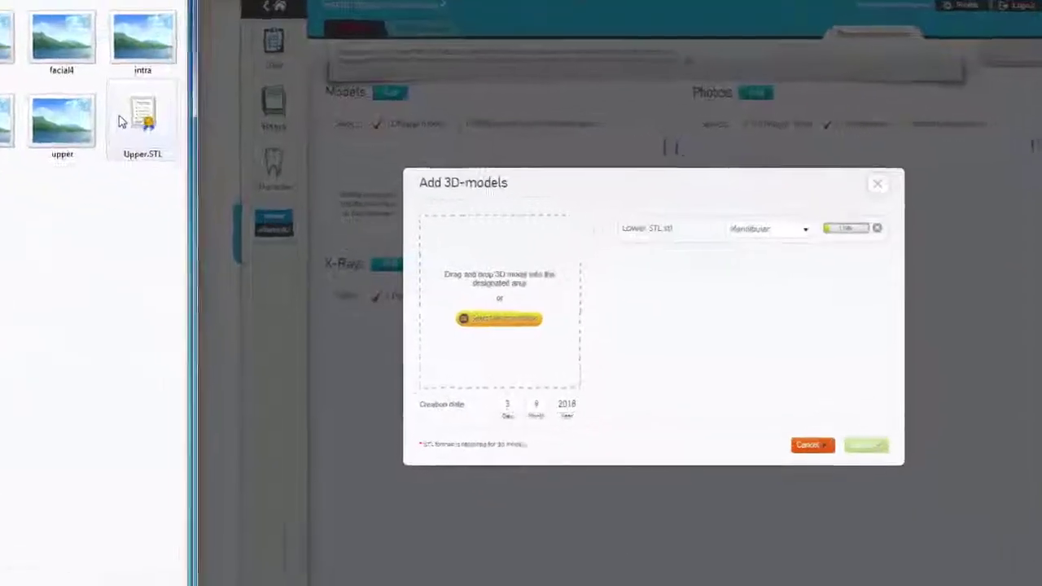
drag(0, 0, 272, 384)
mouse_move(364, 376)
mouse_down()
mouse_move(376, 373)
mouse_move(363, 376)
mouse_up()
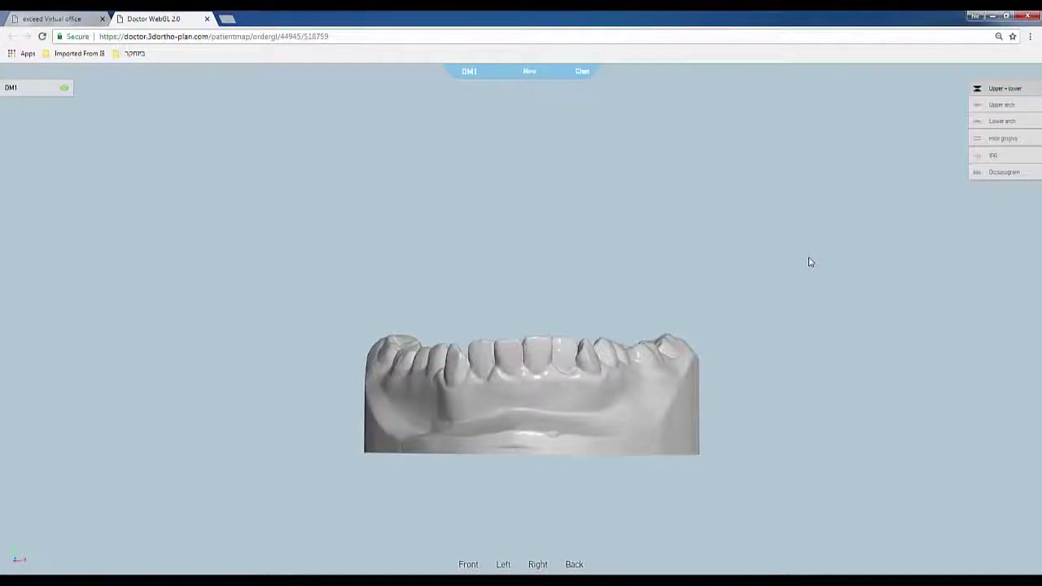
Rotate the models to see the side of the jaw, then switch to the front view.
drag(672, 404, 723, 407)
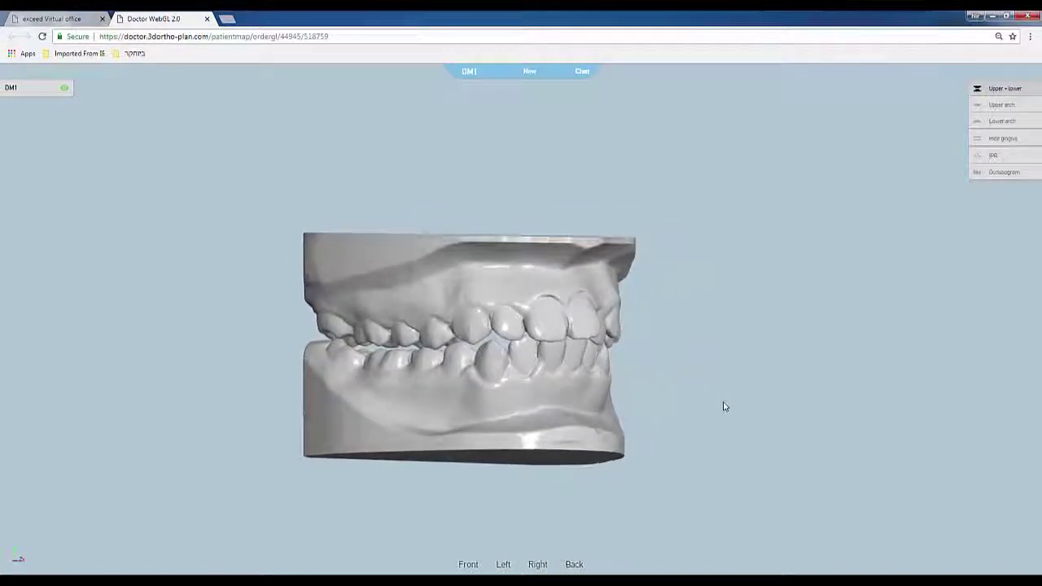
click(469, 566)
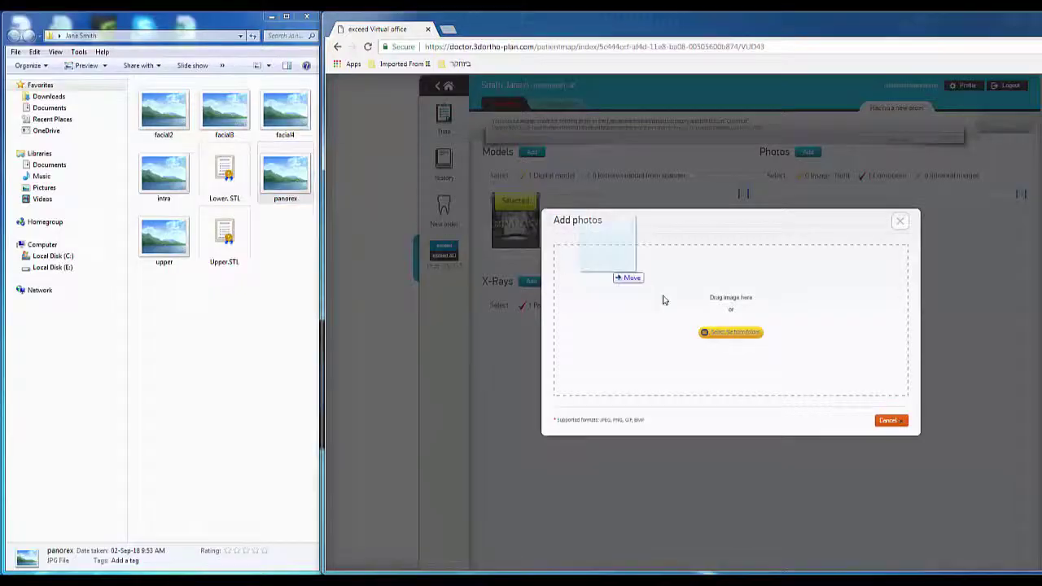
Upload the panoramic X-ray and add the facial2 front photo to the order.
drag(662, 298, 698, 326)
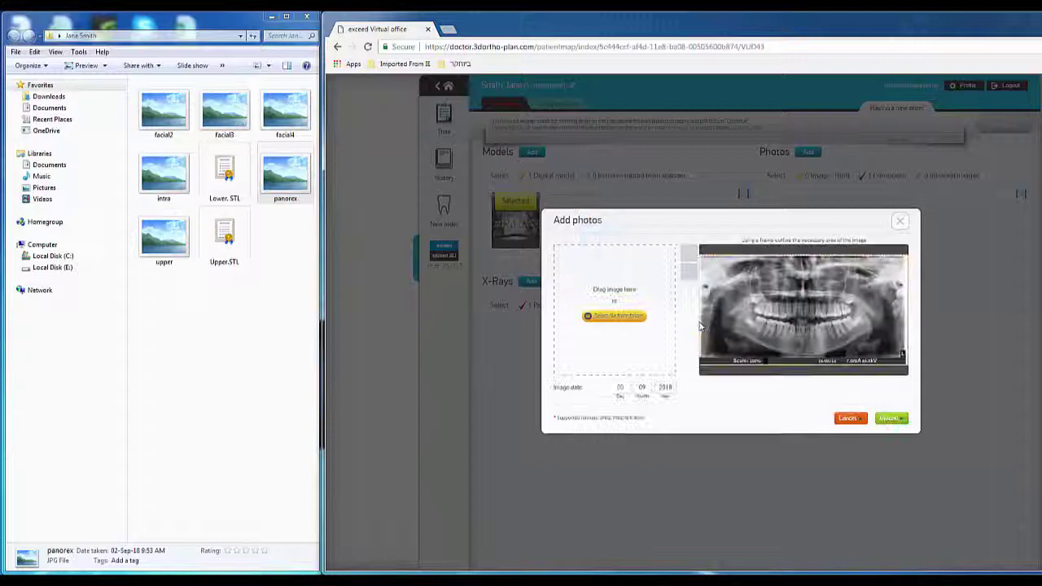
click(892, 419)
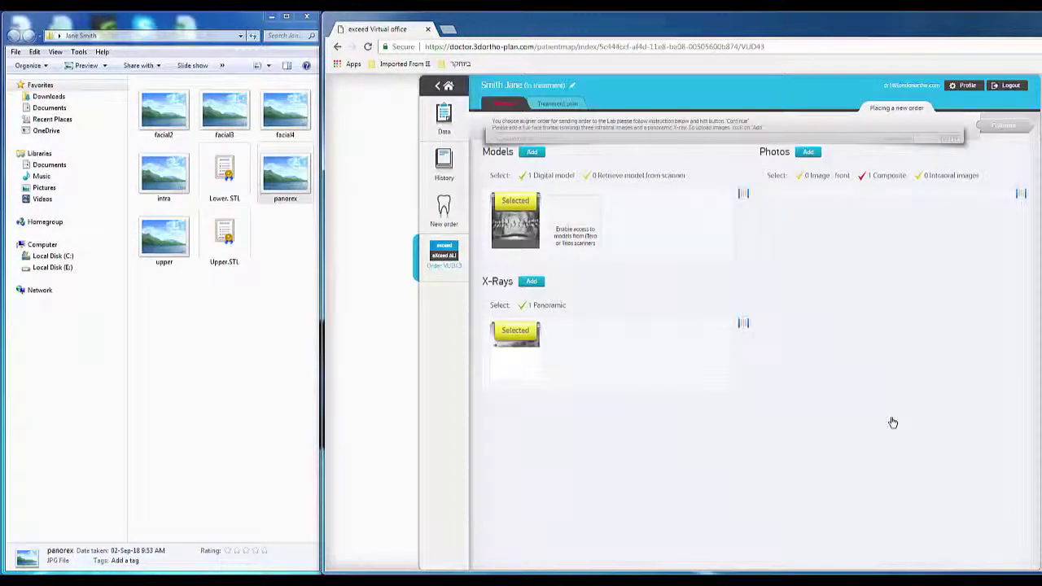
click(808, 152)
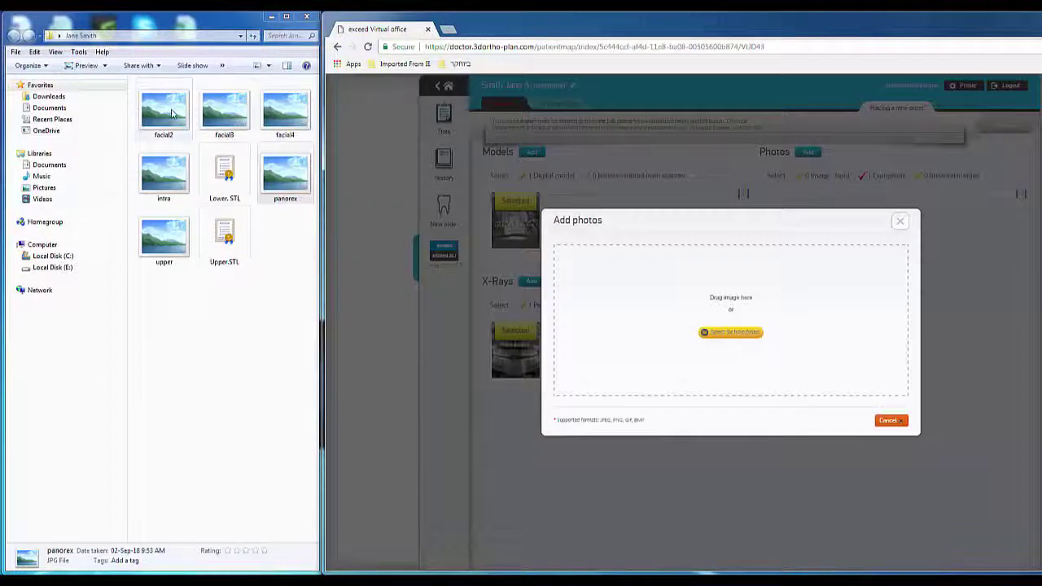
drag(167, 116, 688, 339)
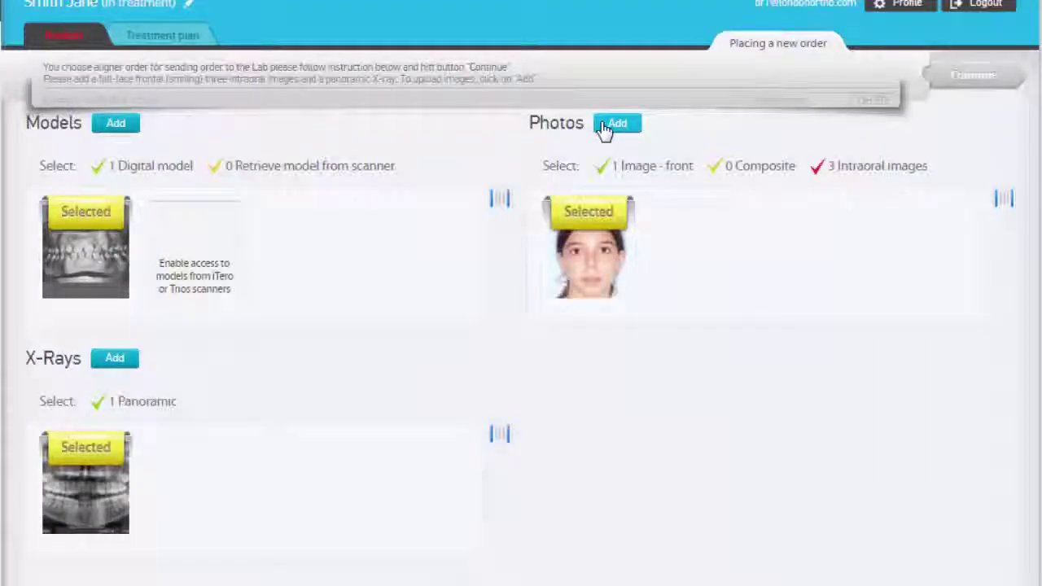
Add an intraoral teeth photo and classify it as an intraoral image.
click(807, 151)
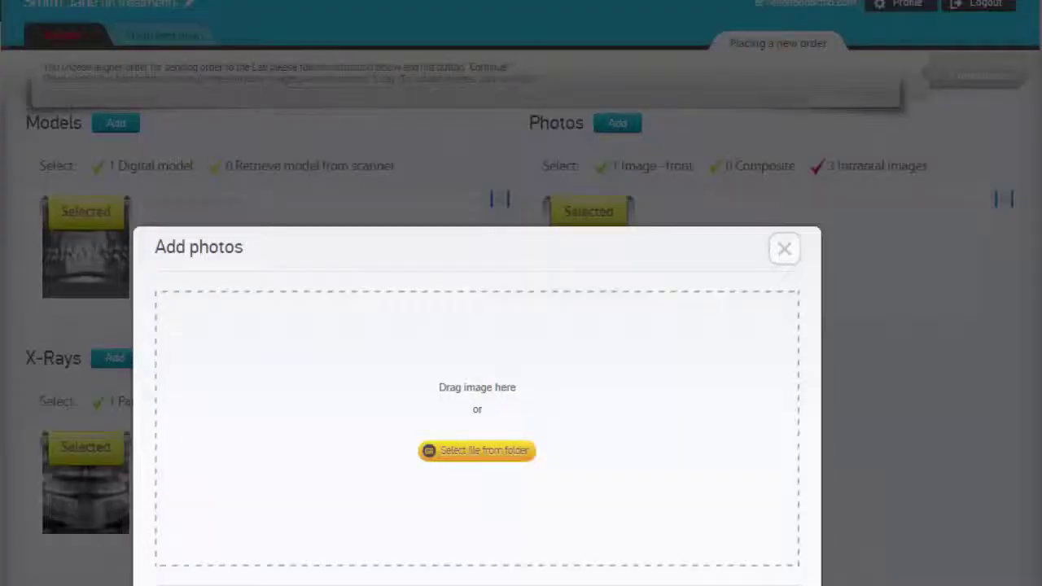
drag(42, 235, 317, 456)
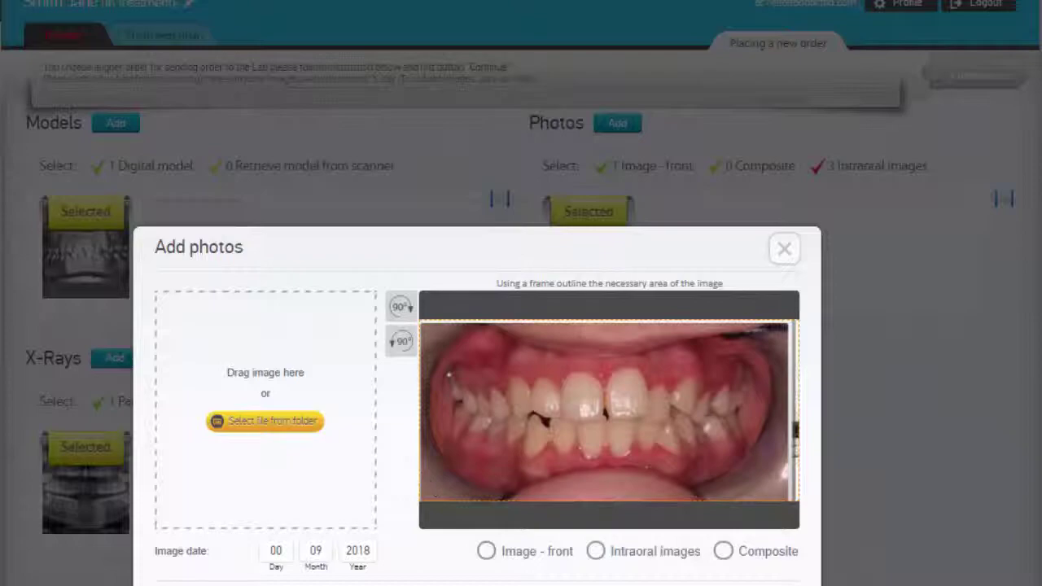
click(597, 551)
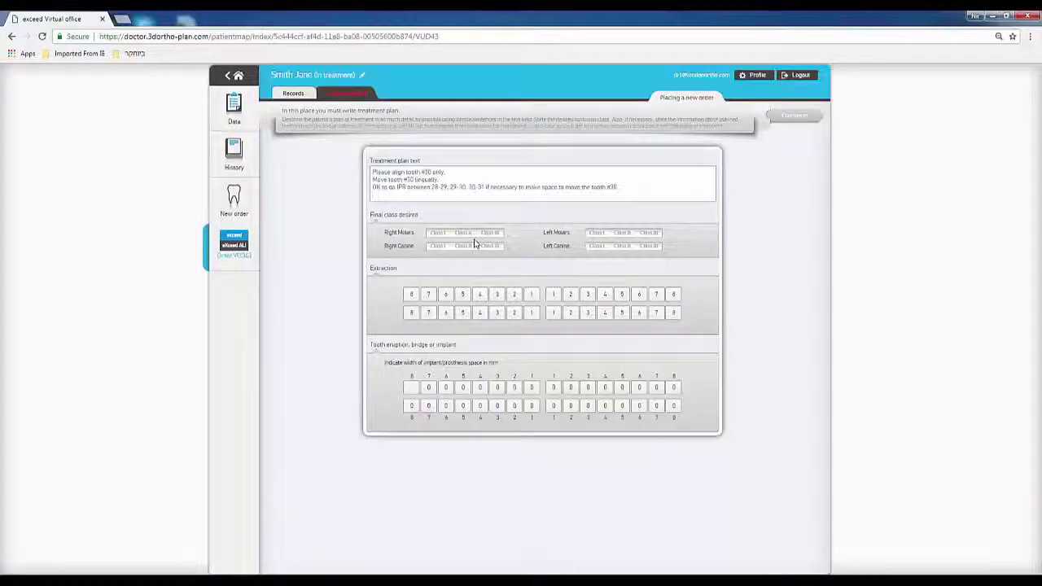
Finish the treatment plan text and set the molars and canines to Class I.
click(436, 236)
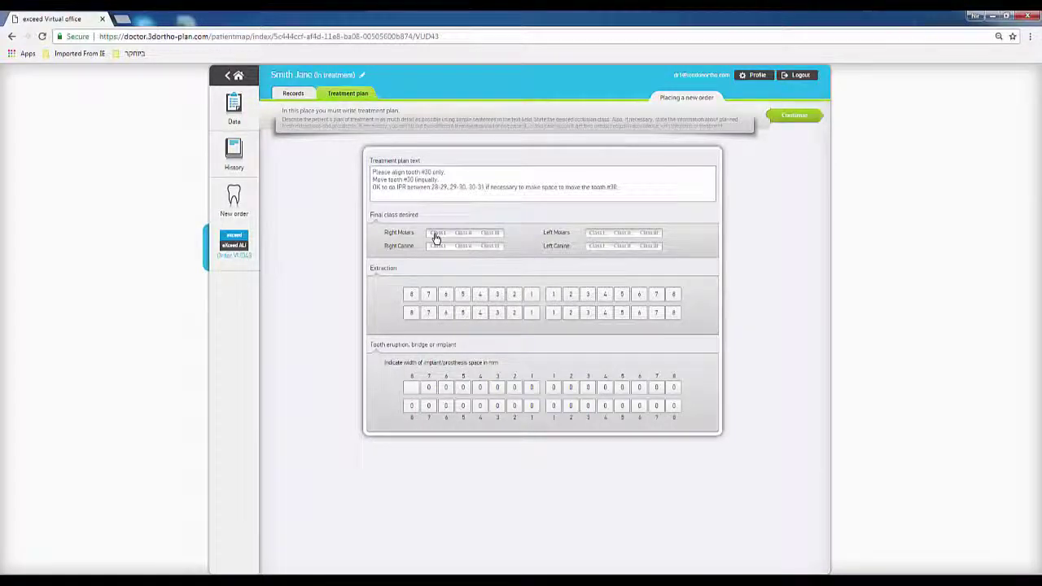
click(596, 246)
click(596, 233)
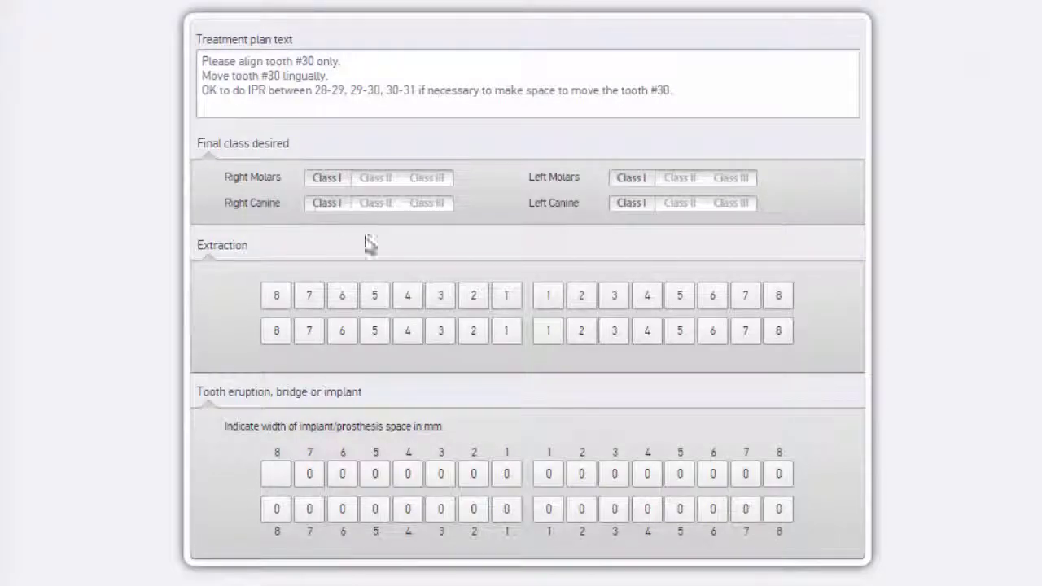
Mark the upper 4s for extraction, continue the order, and view a completed order's 3D setup.
click(404, 294)
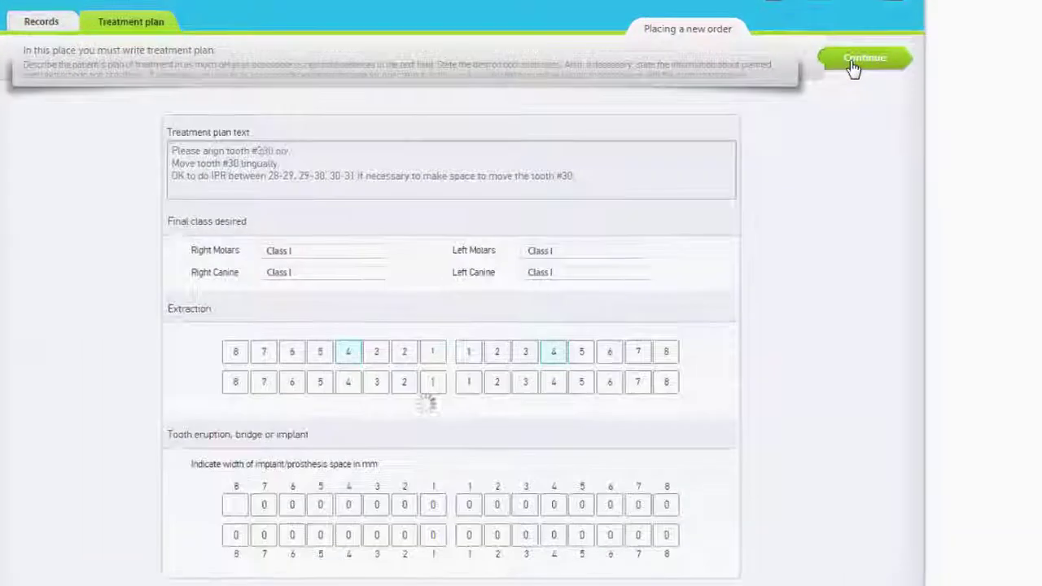
click(822, 93)
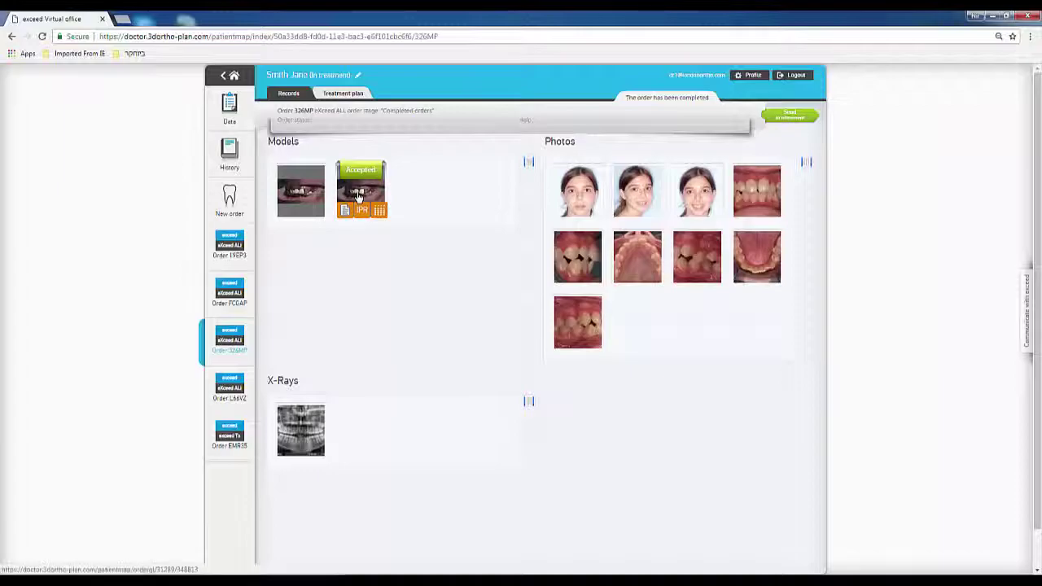
click(358, 204)
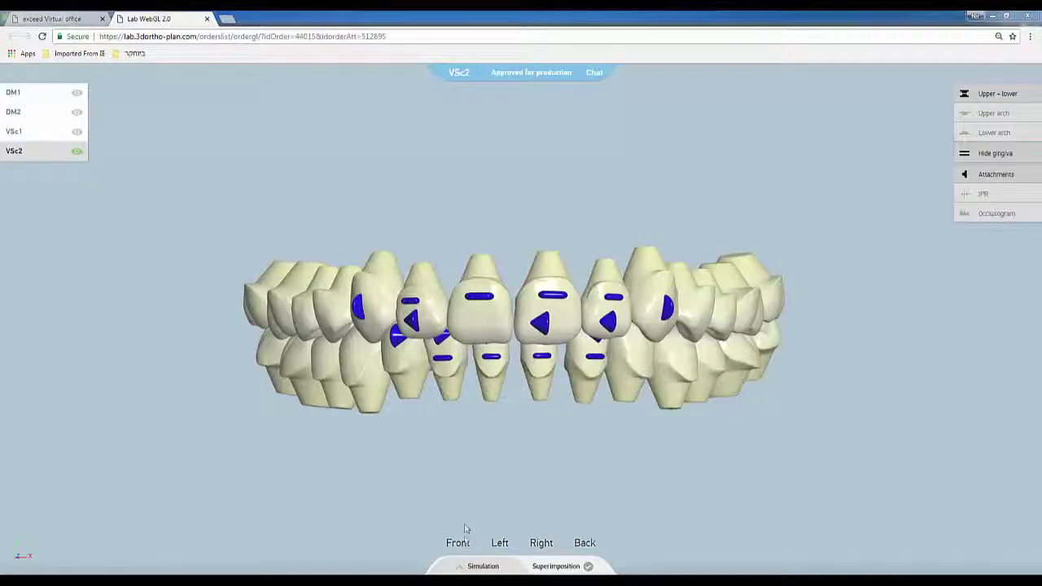
Start the 15-stage VSc2 treatment simulation playing in the viewer.
click(460, 569)
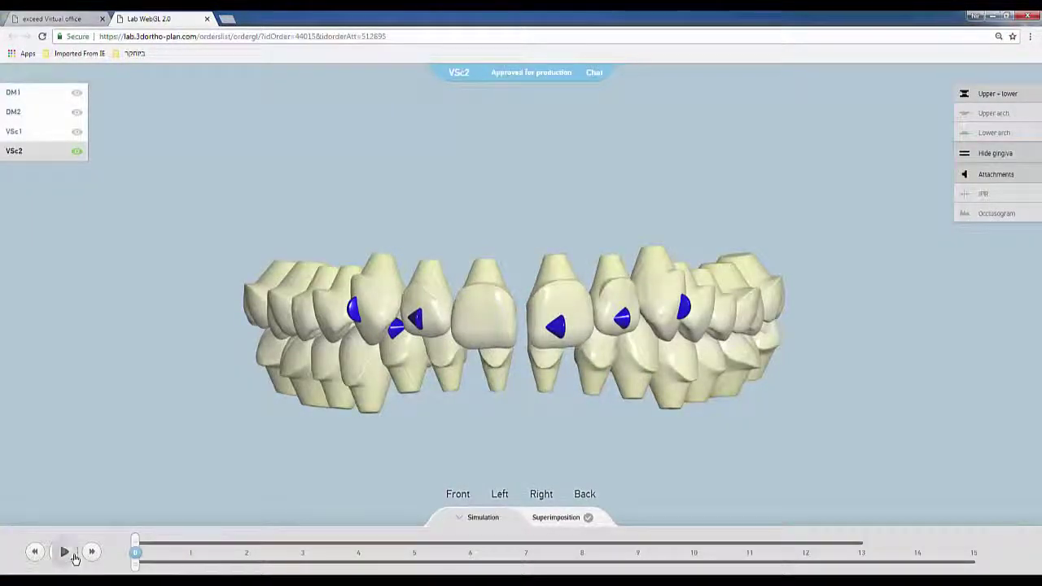
click(72, 555)
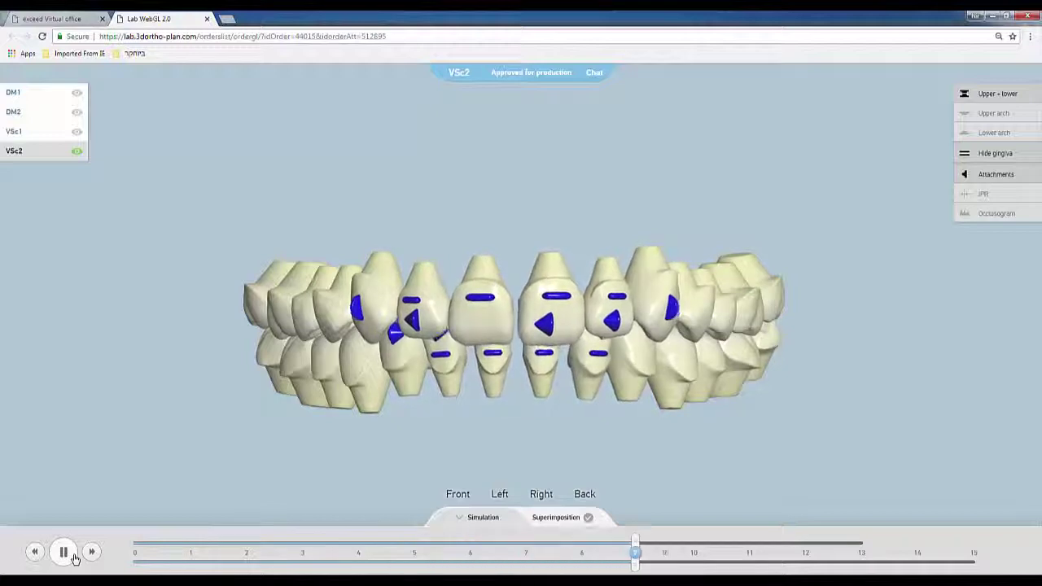